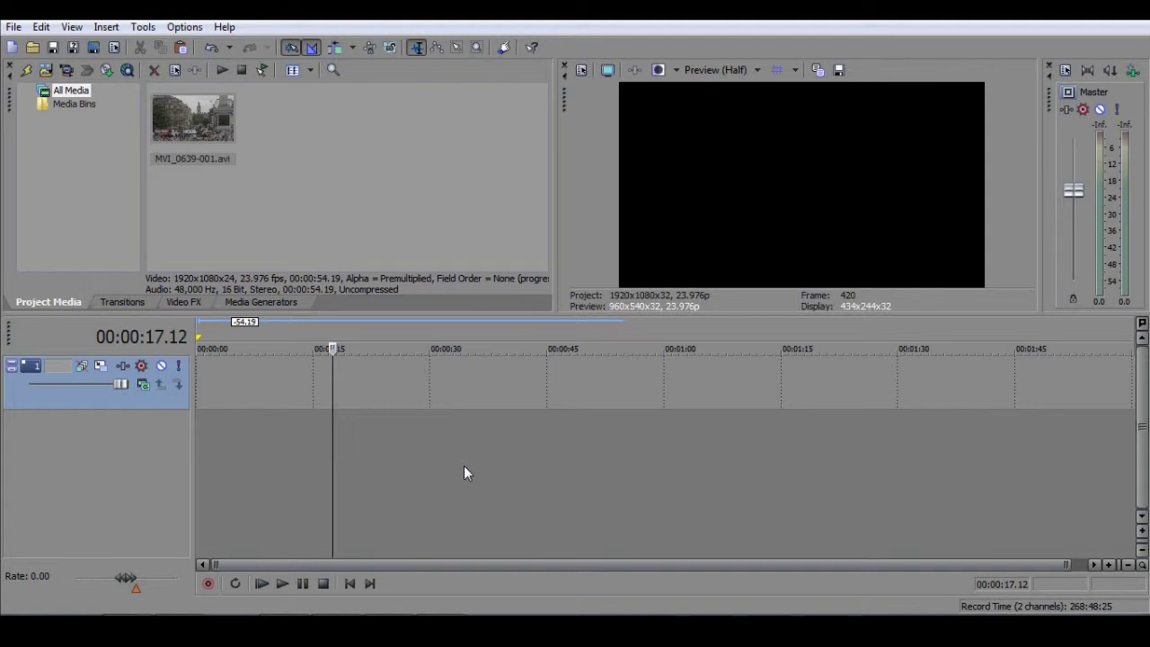
- Add MVI_0639-001.avi to the timeline, delete its audio track, and move the playhead to 00:00:13.09
drag(207, 134, 207, 385)
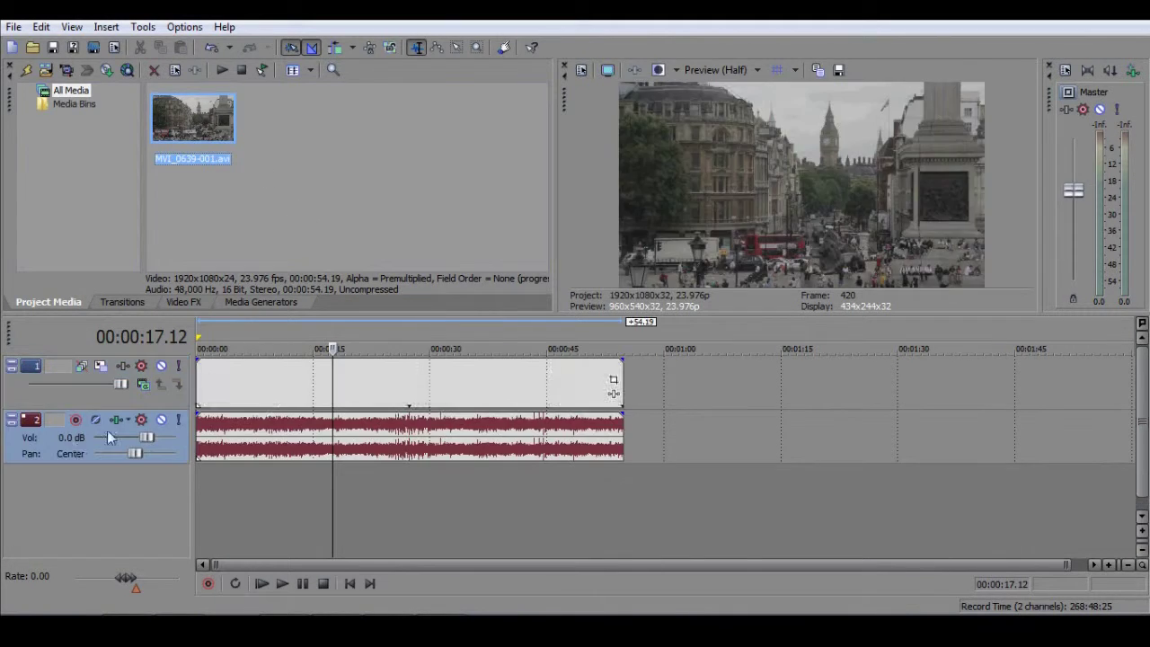
right_click(14, 454)
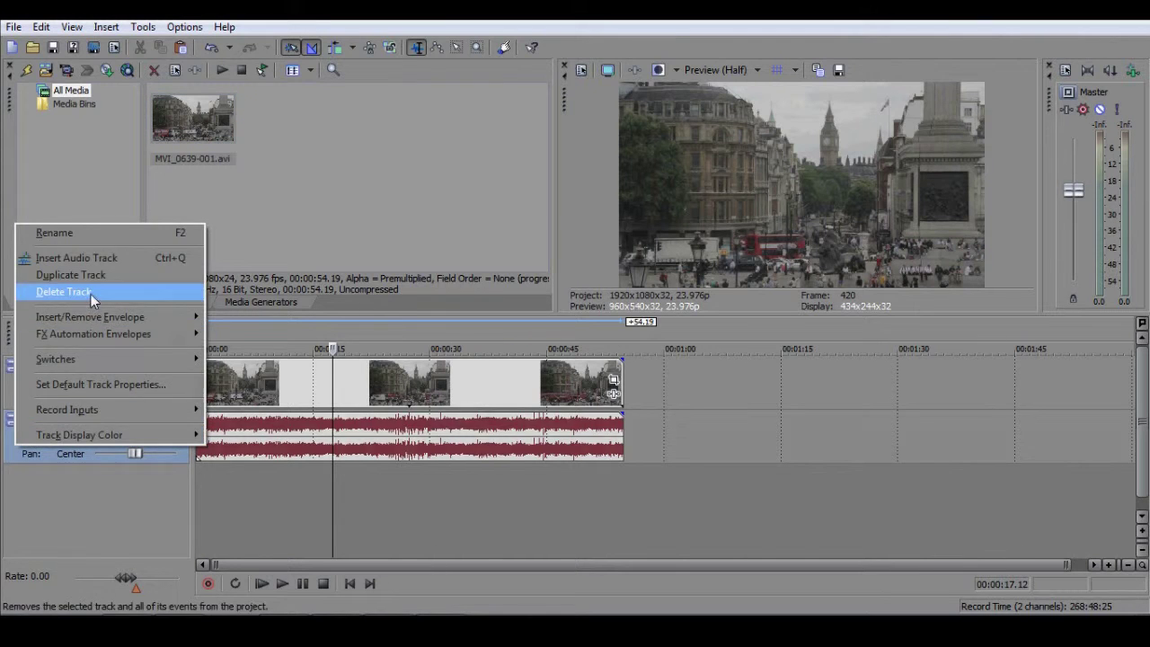
click(88, 293)
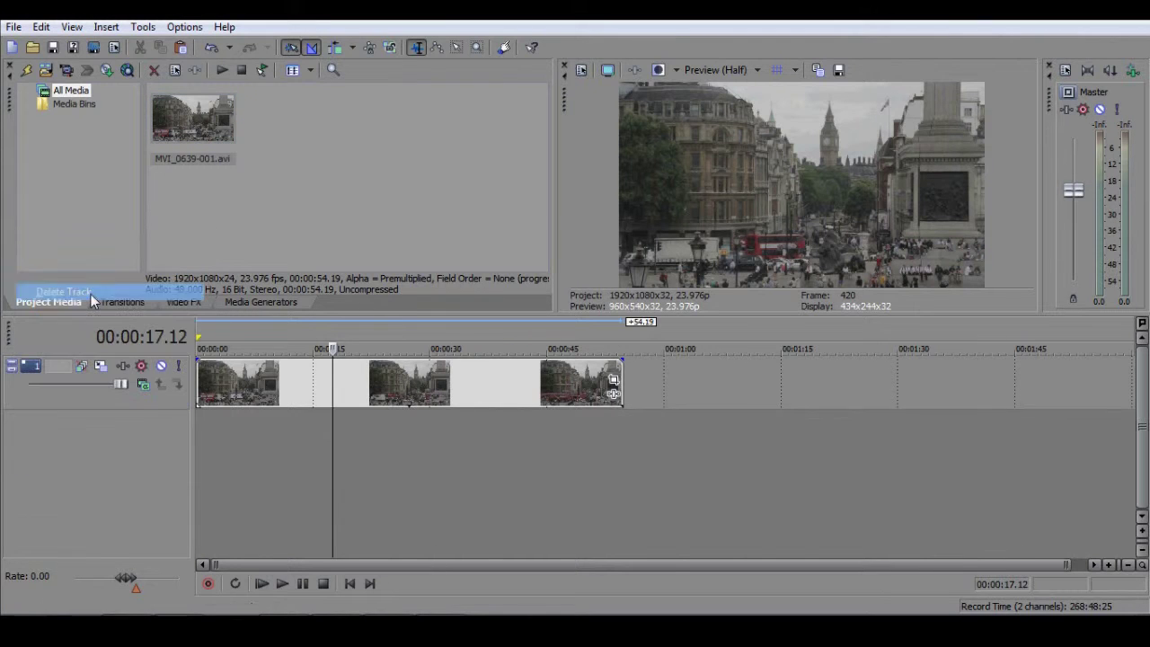
click(300, 423)
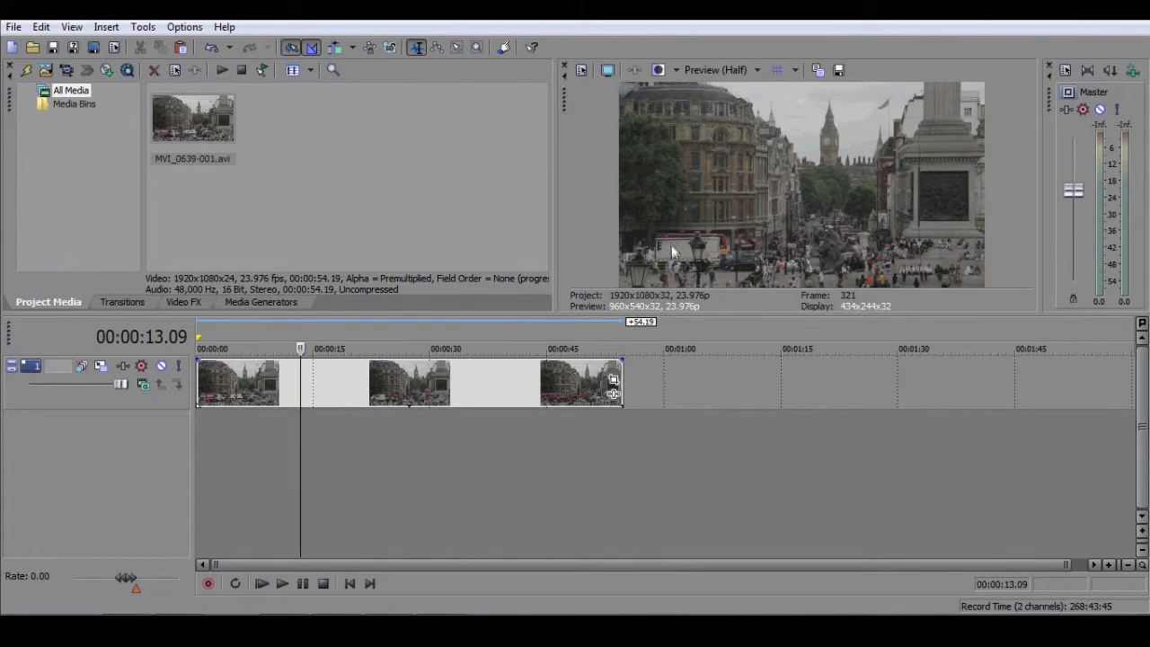
- Show the Video Scopes window in RGB Parade mode and move it out of the way
click(72, 28)
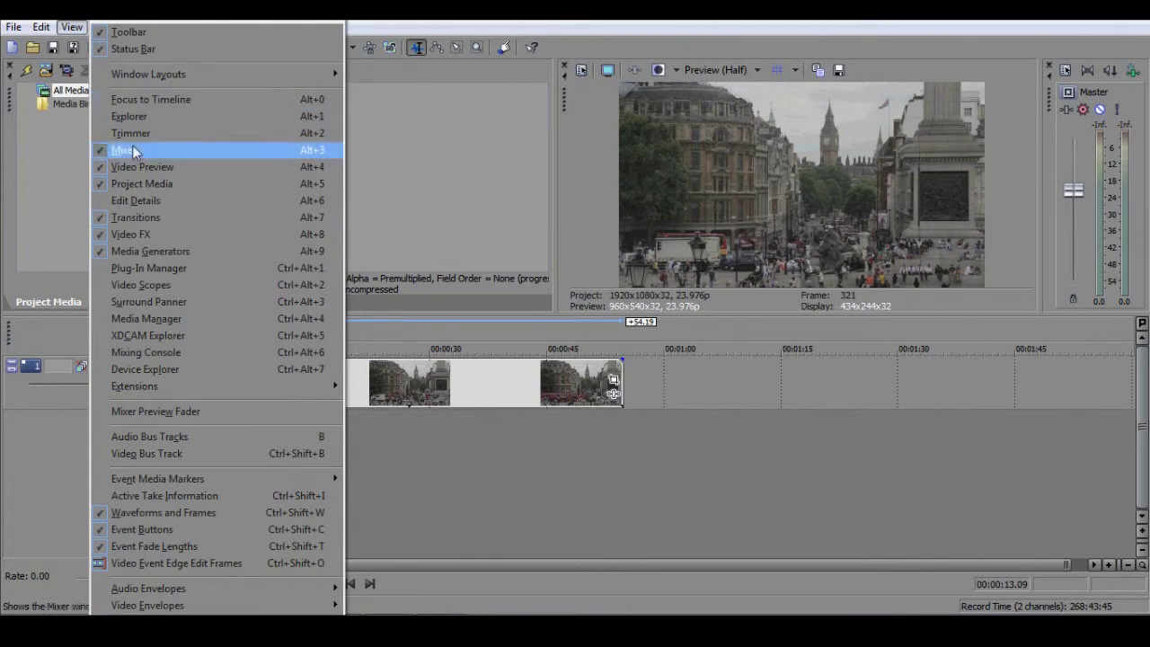
click(162, 284)
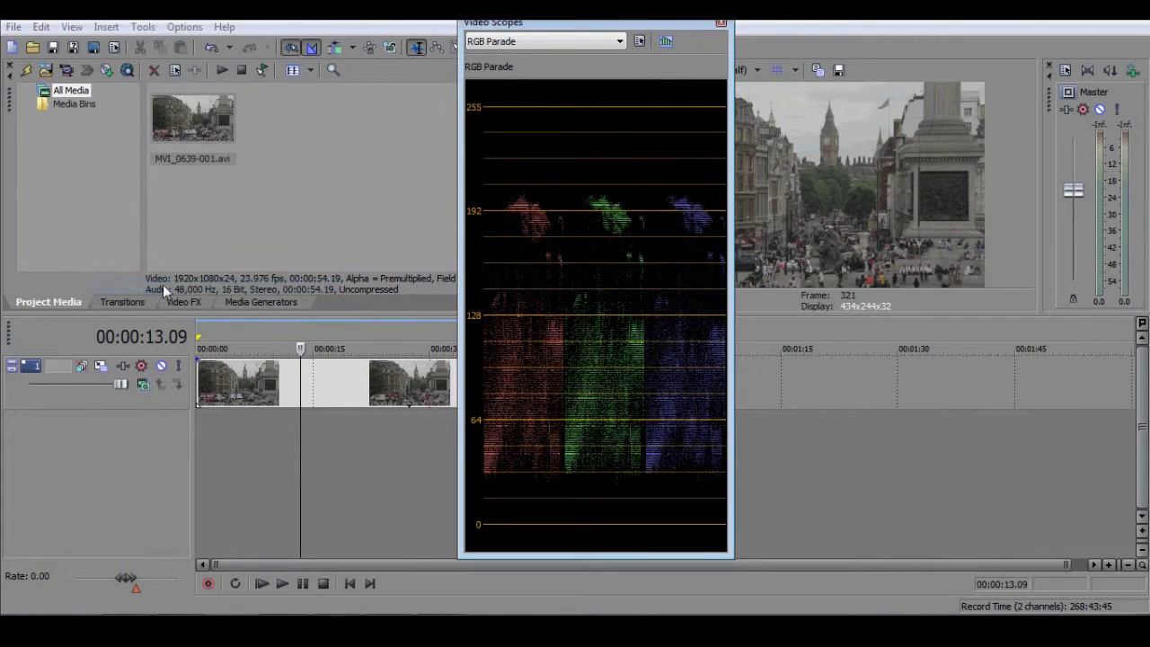
click(620, 41)
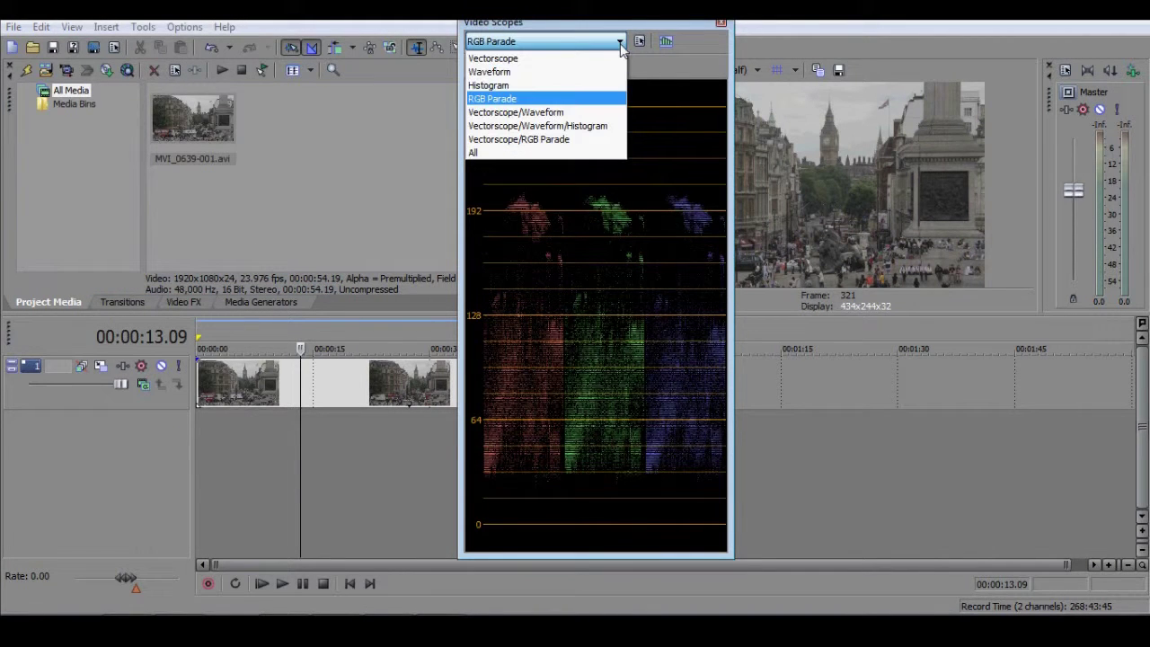
click(579, 98)
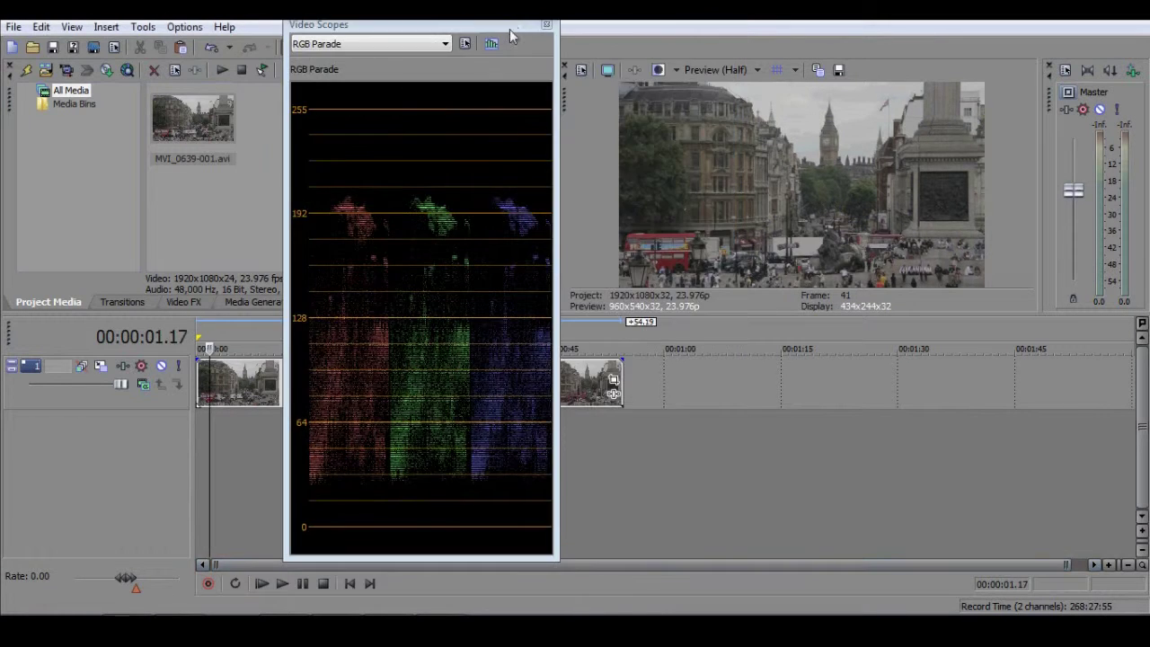
drag(510, 29, 564, 53)
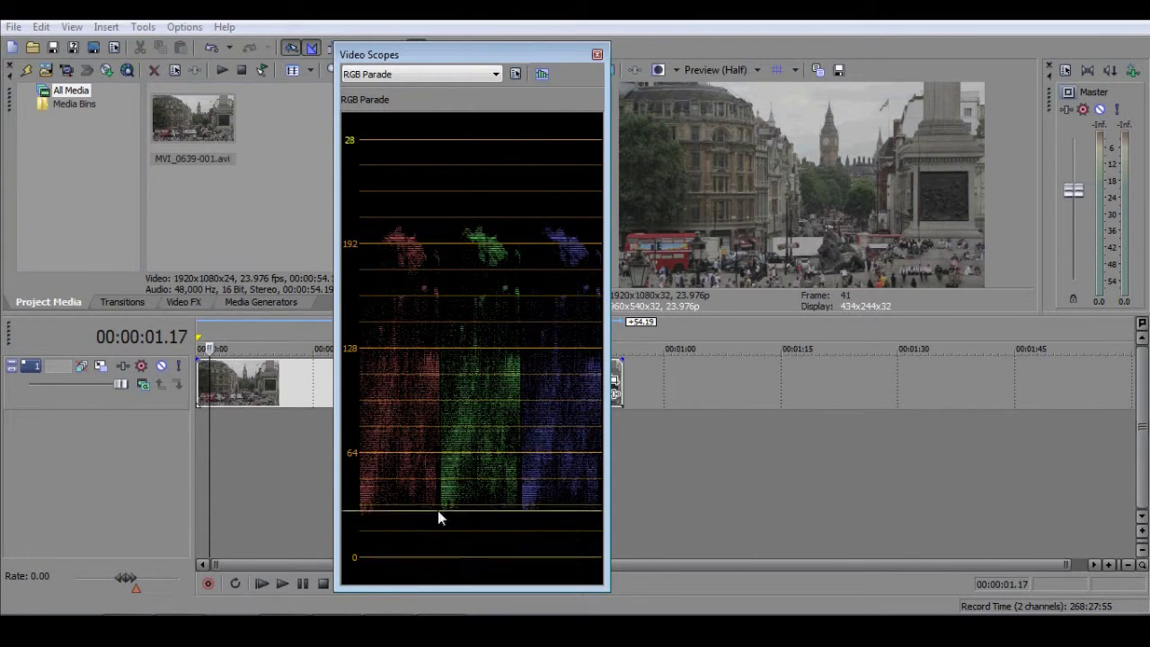
- Drop the Levels video effect onto the Trafalgar Square clip and place the scopes beside its settings
click(196, 306)
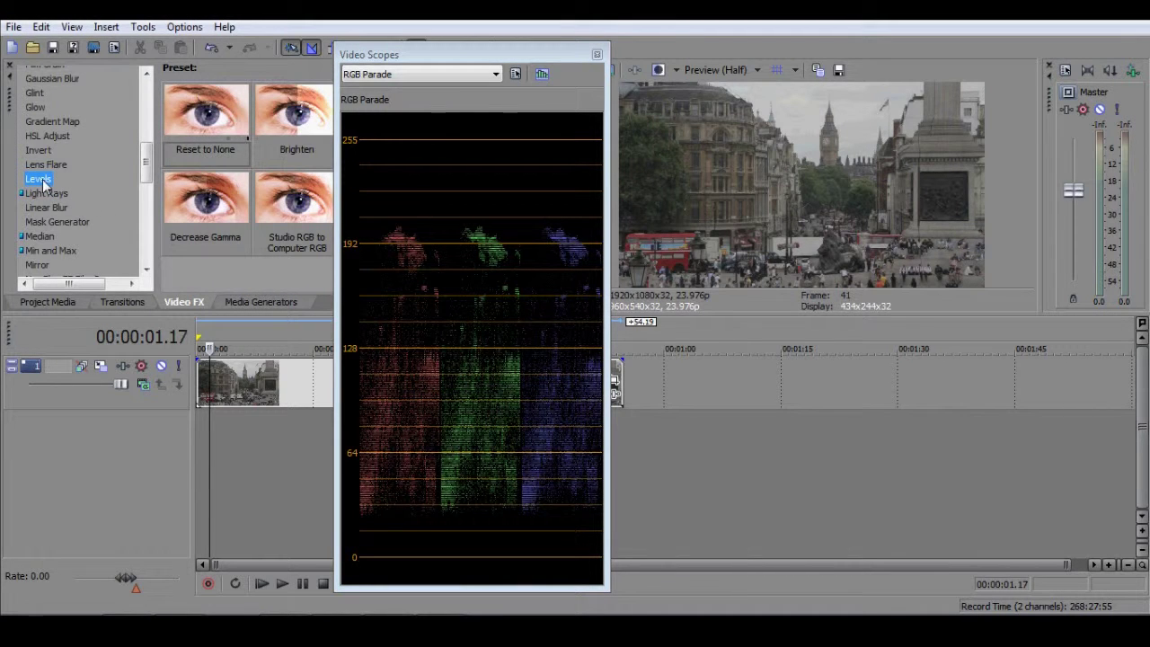
drag(42, 184, 299, 388)
drag(300, 394, 300, 394)
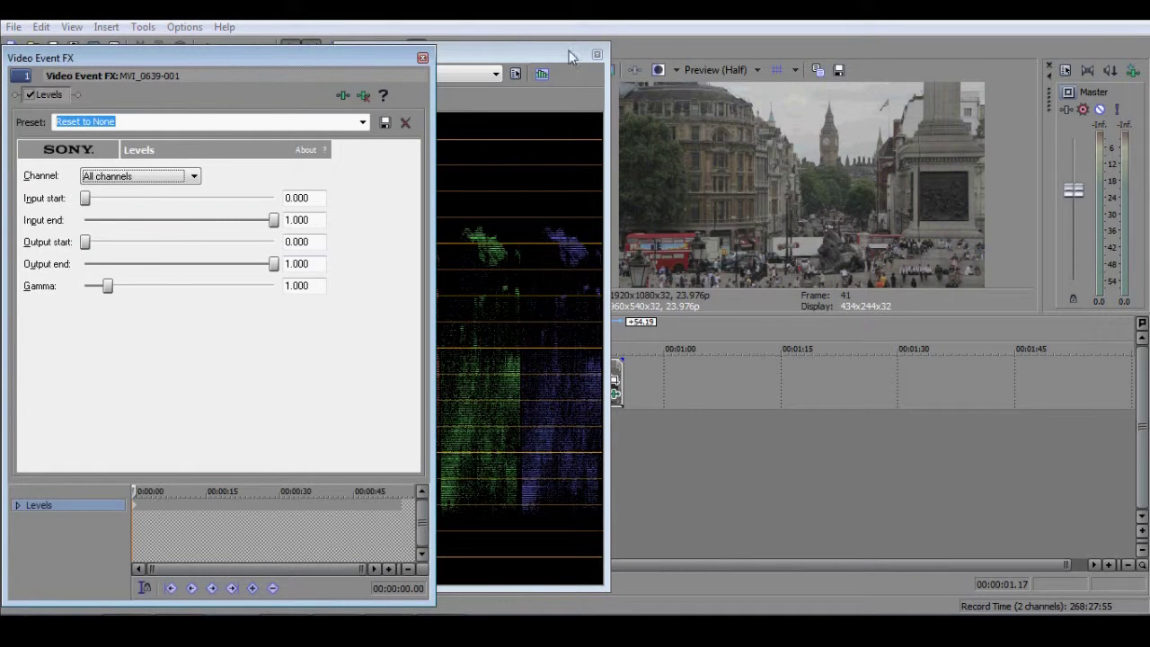
drag(535, 52, 637, 54)
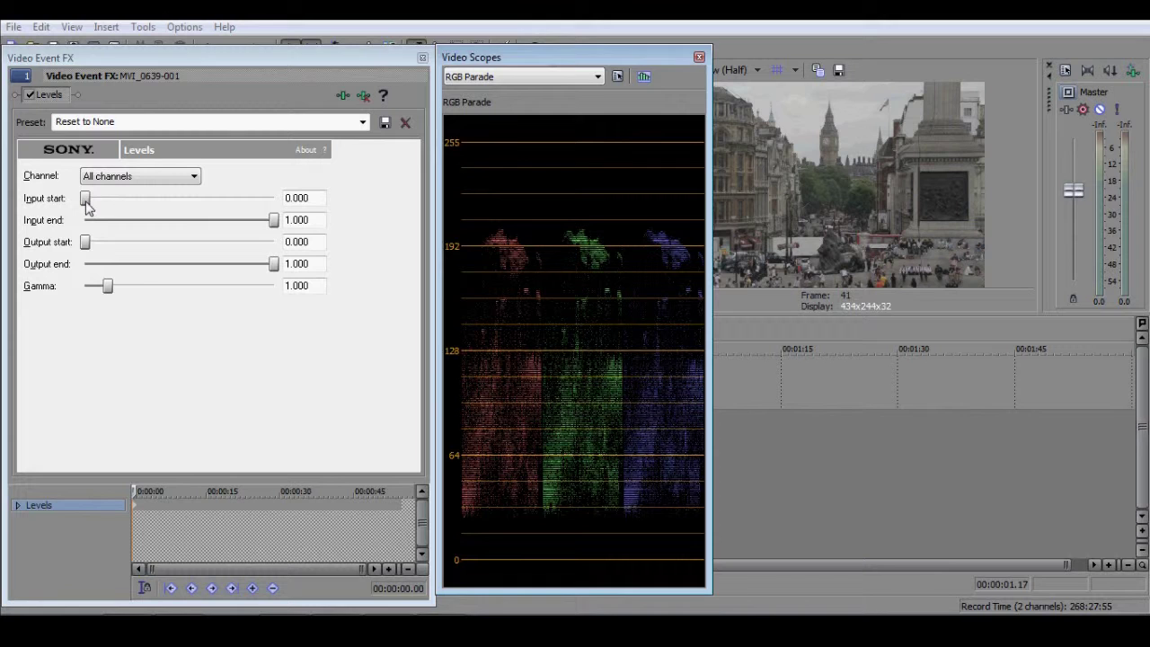
- Set Levels Input start to 0.093 and Input end to 0.799, keeping the preview visible
drag(87, 204, 104, 210)
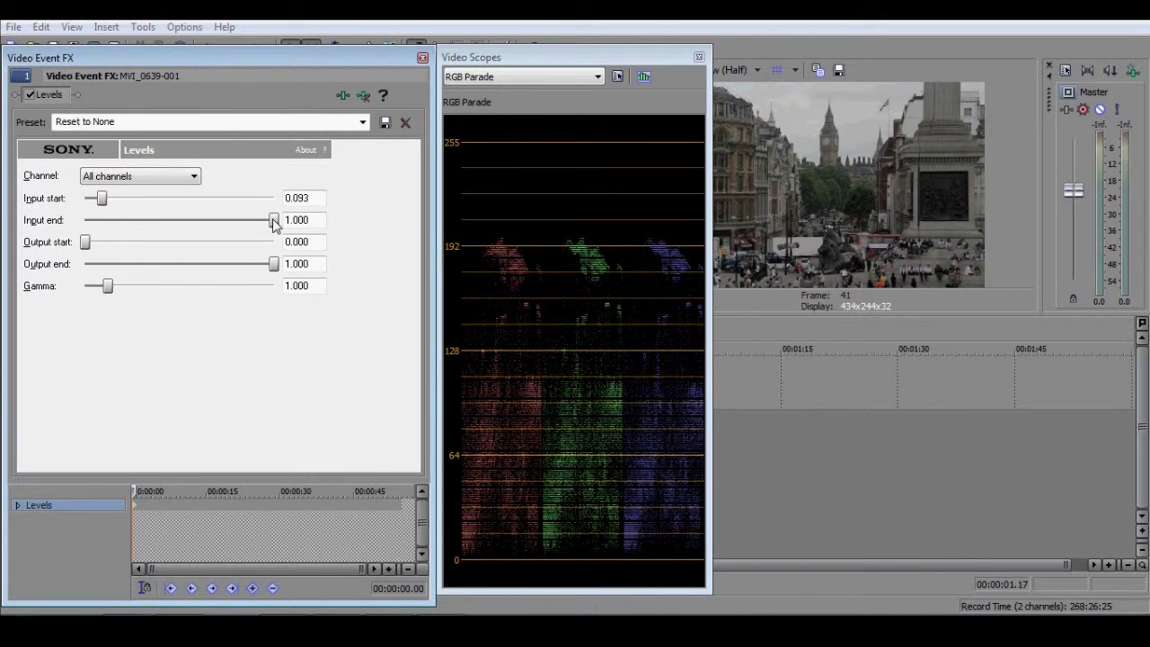
drag(273, 222, 235, 222)
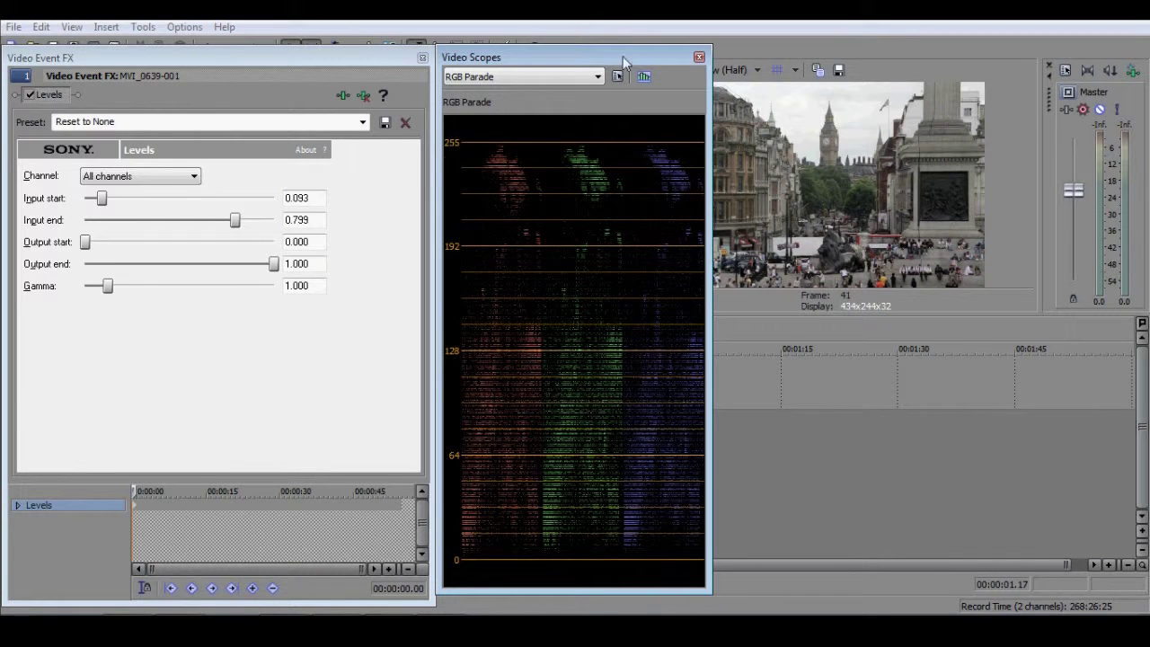
drag(623, 56, 500, 53)
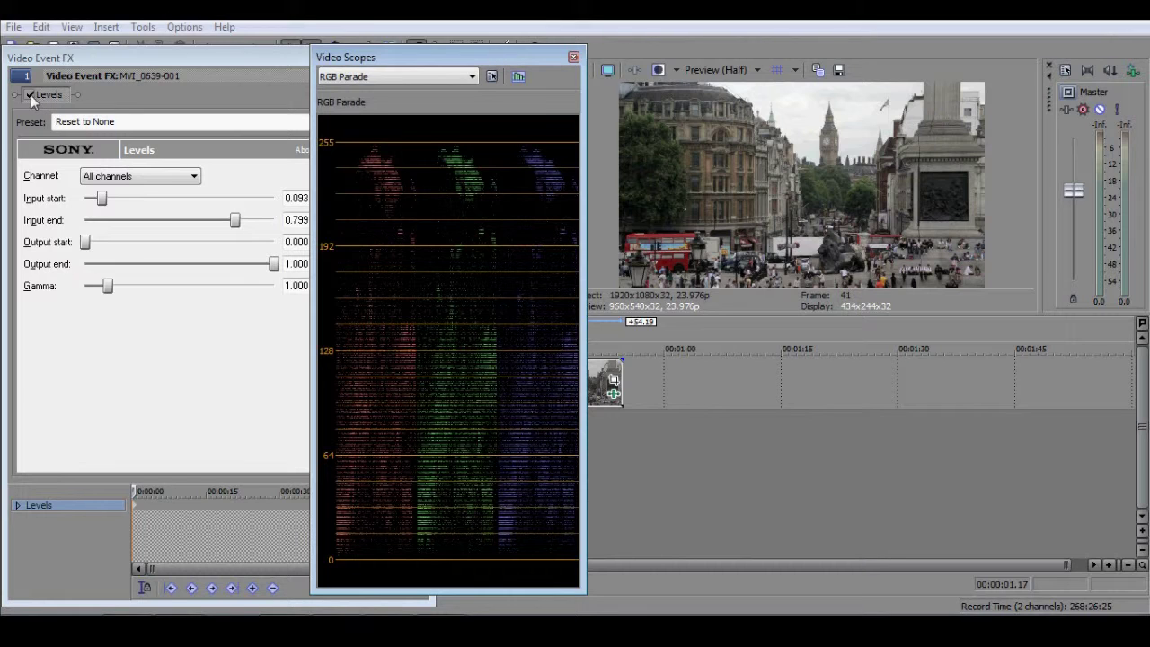
click(657, 72)
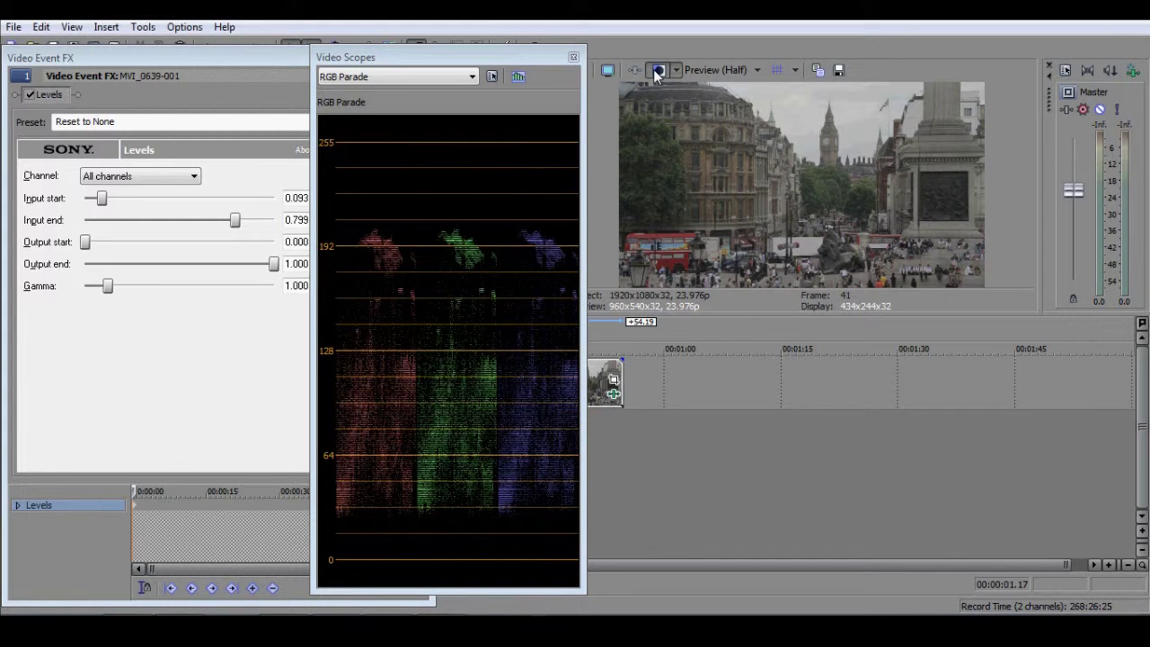
click(653, 69)
click(657, 70)
click(657, 72)
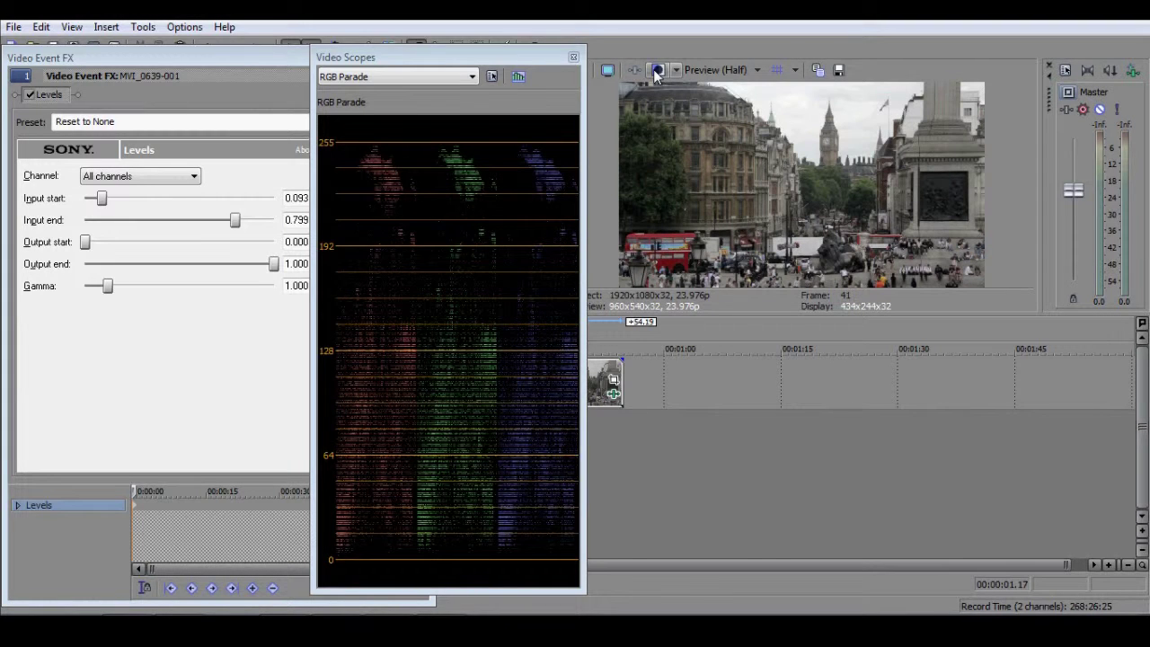
drag(536, 55, 656, 57)
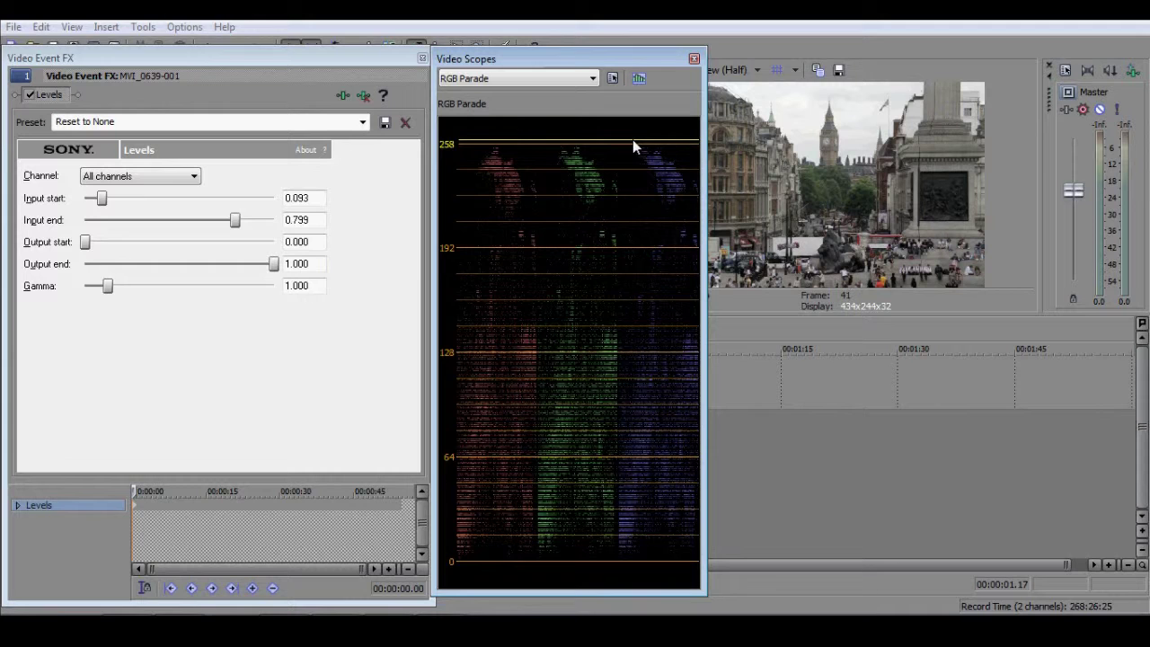
- Drag the Levels Gamma slider until it settles at 0.800, darkening the midtones
click(109, 287)
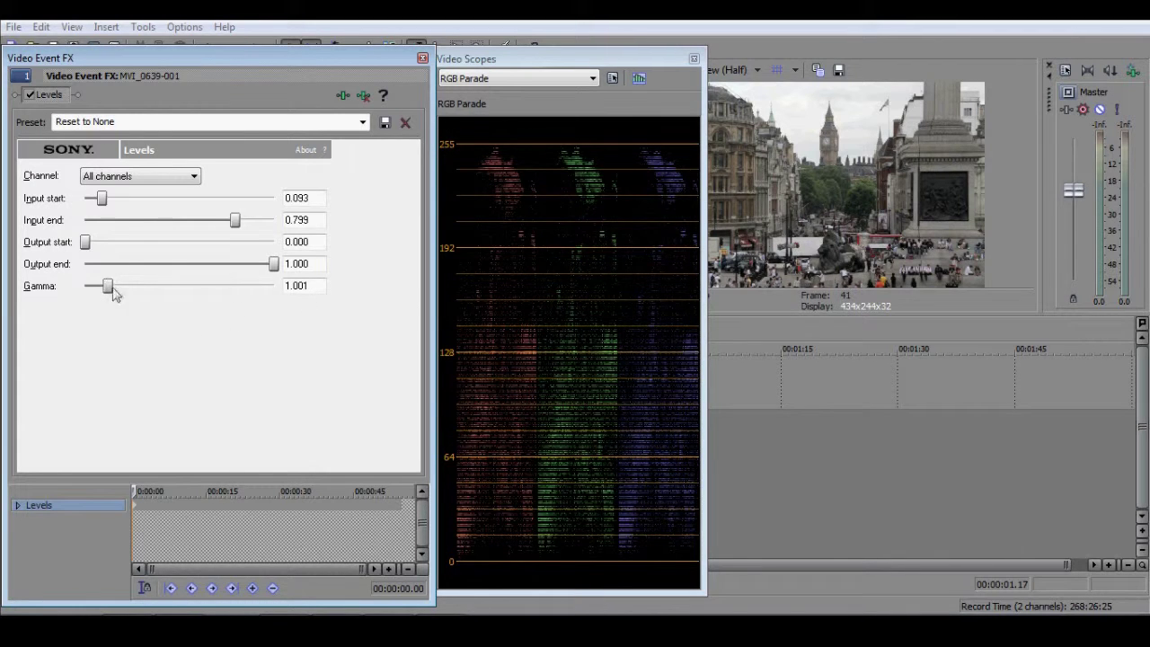
mouse_move(107, 291)
mouse_down()
mouse_move(124, 292)
mouse_move(93, 292)
mouse_move(106, 299)
mouse_up()
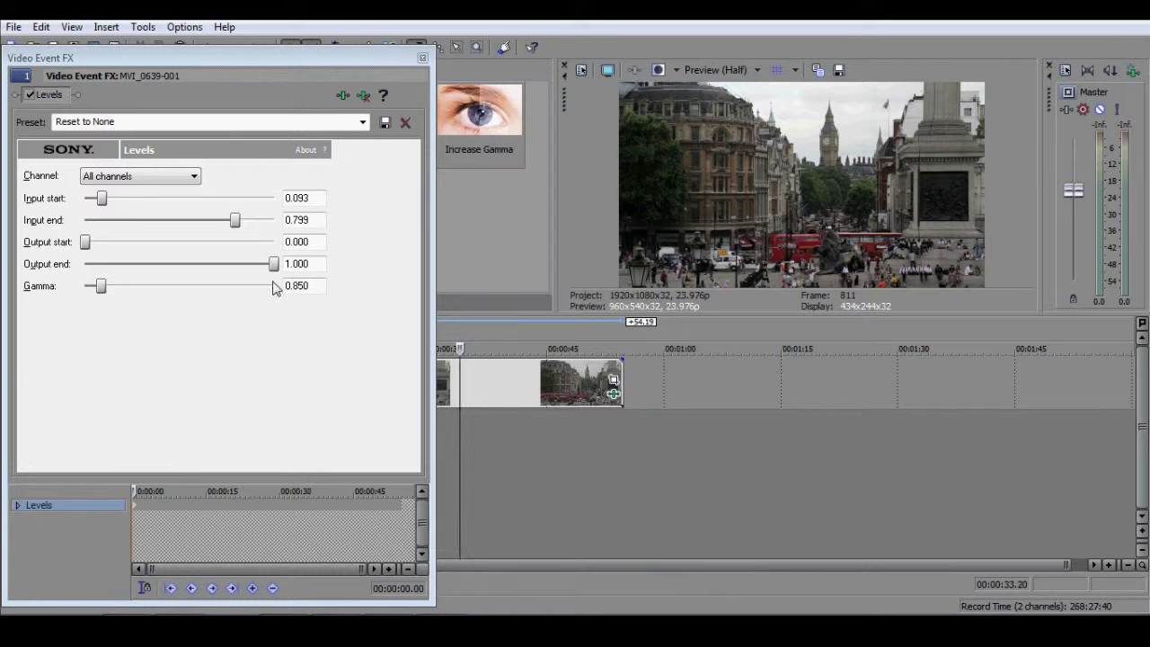
mouse_move(102, 287)
mouse_down()
mouse_move(92, 290)
mouse_move(104, 294)
mouse_up()
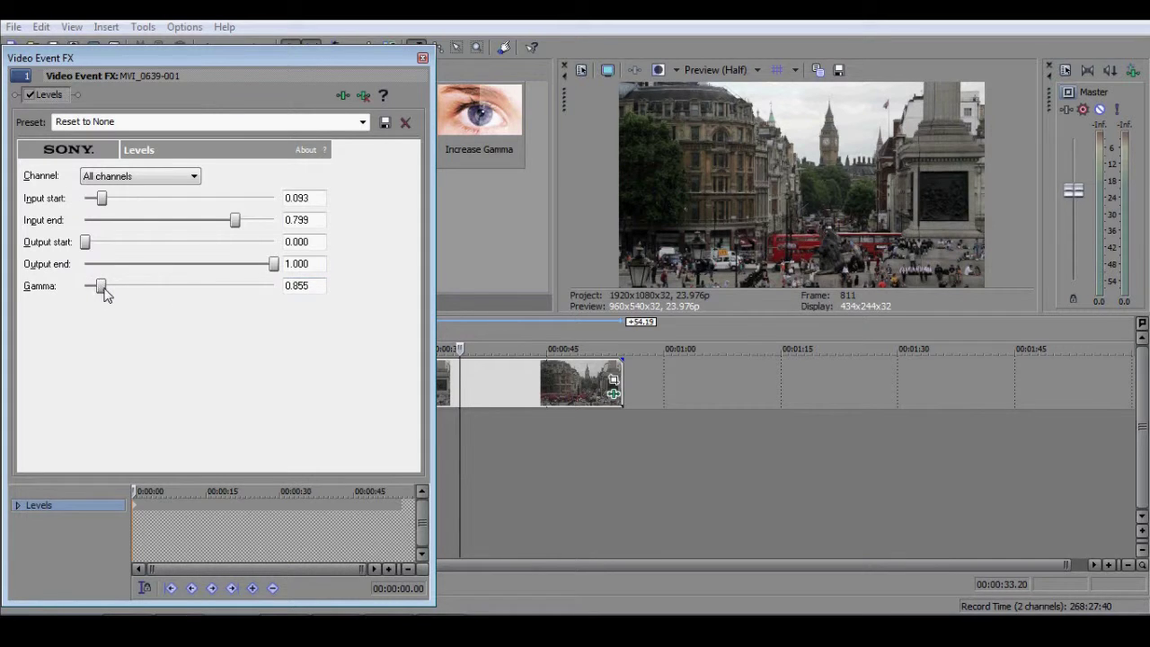
drag(104, 295, 131, 298)
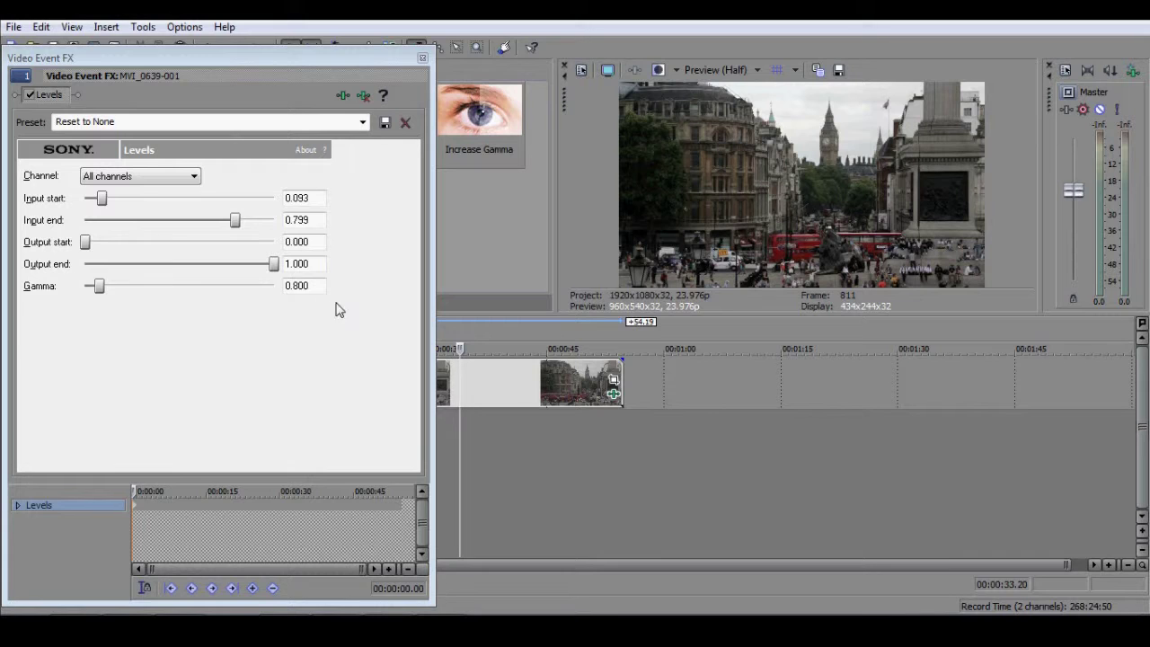
click(317, 287)
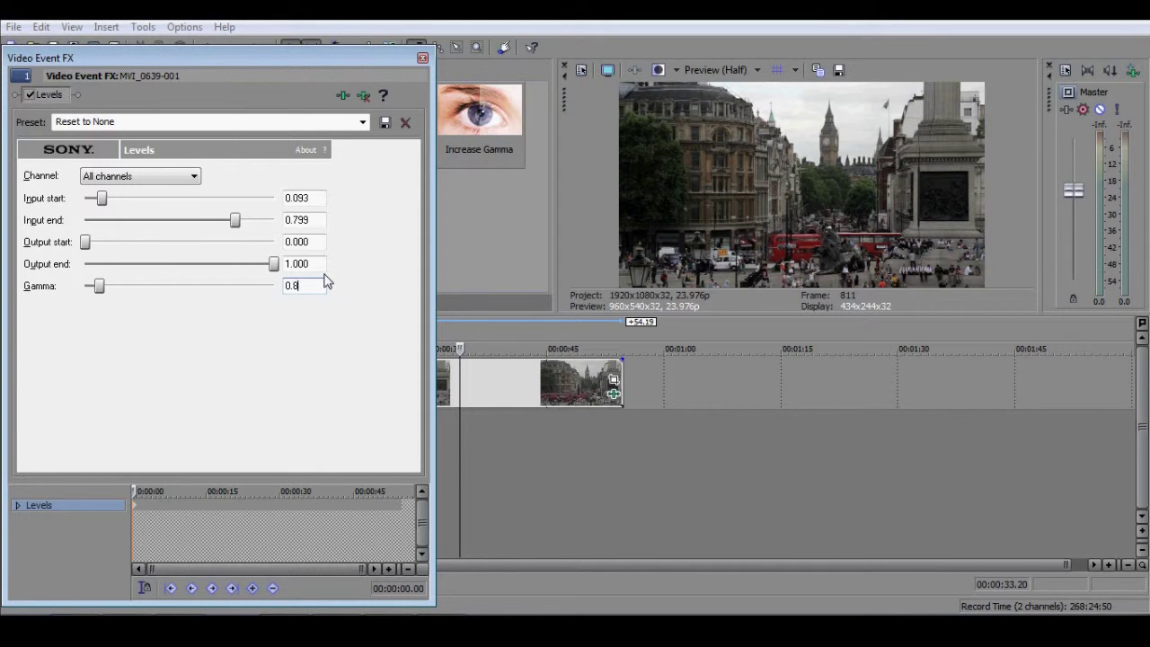
text(5)
key(Return)
key(BackSpace)
text(00)
key(Return)
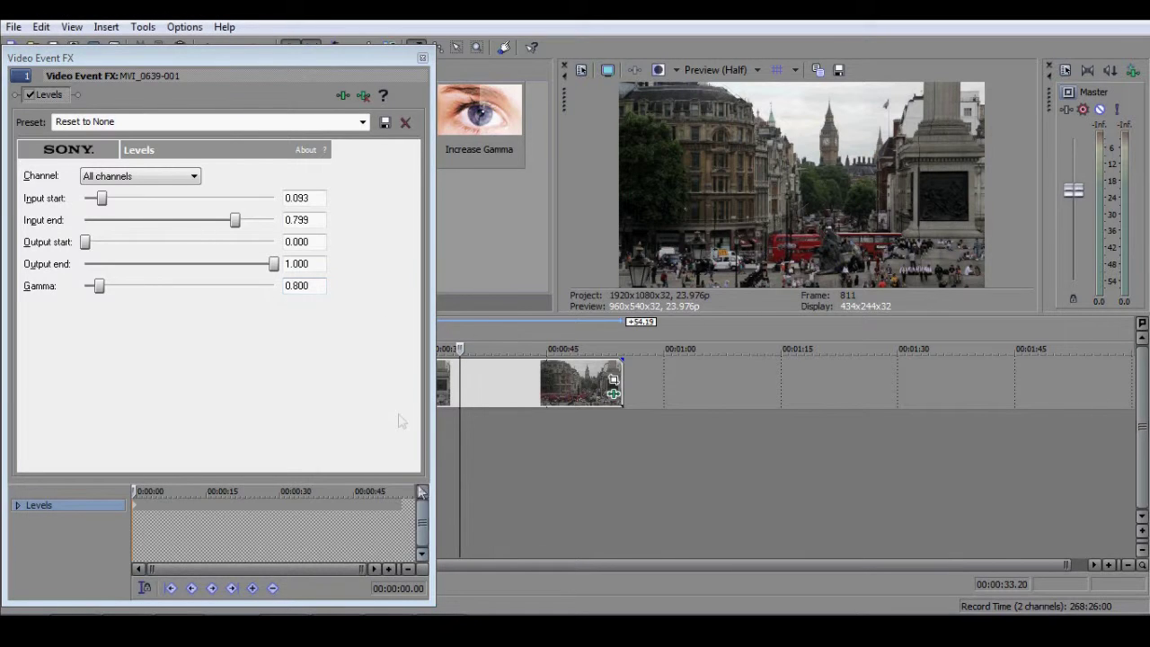
- Toggle Split Screen View several times to compare the clip with and without Levels
click(661, 71)
click(661, 71)
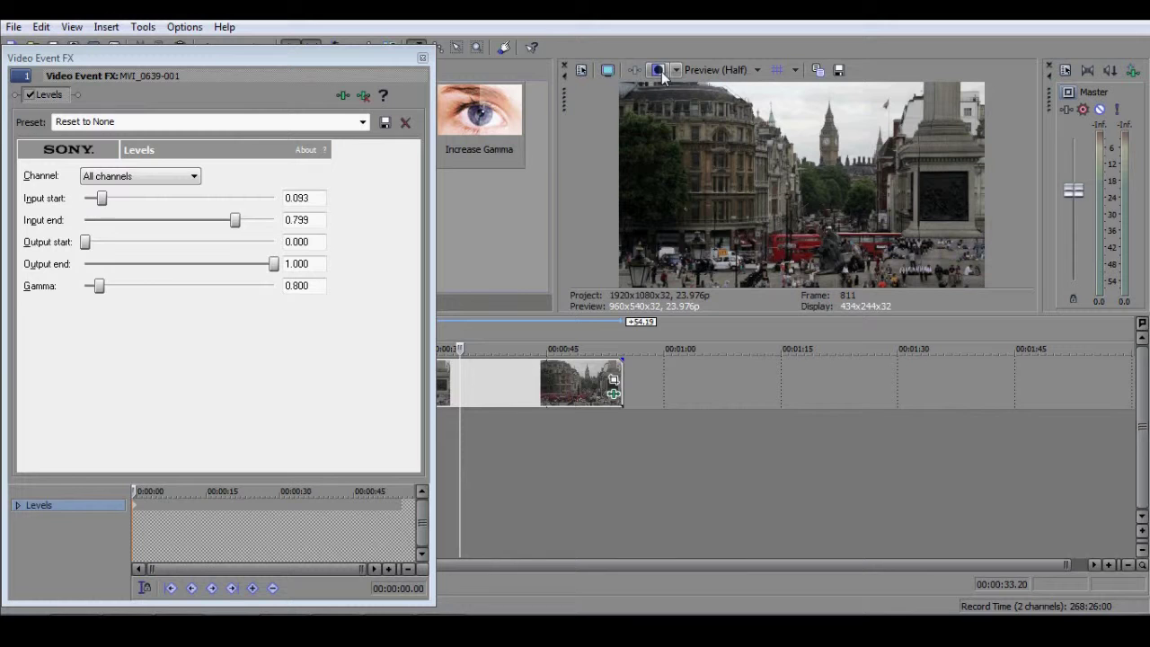
click(662, 71)
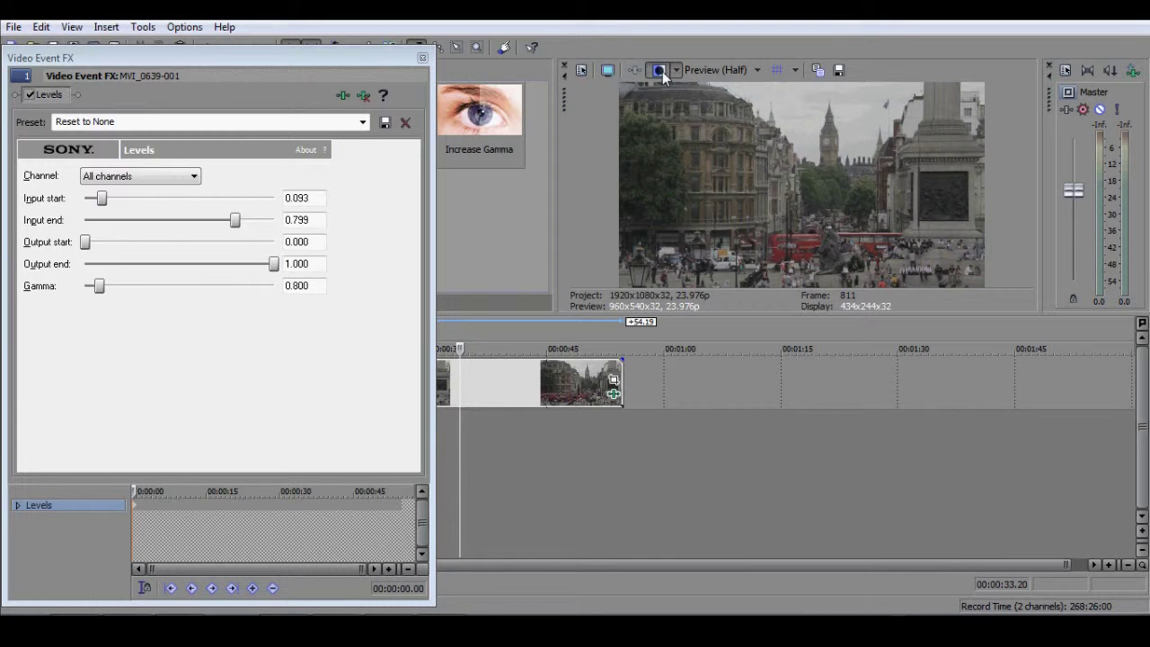
click(663, 71)
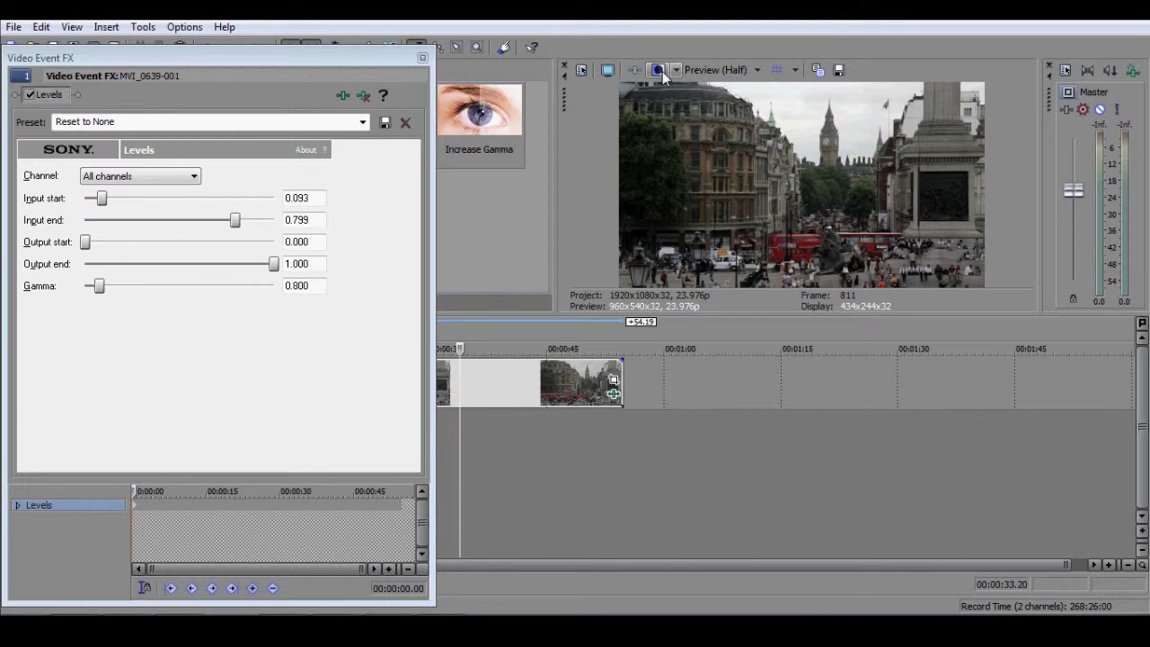
click(663, 71)
click(662, 71)
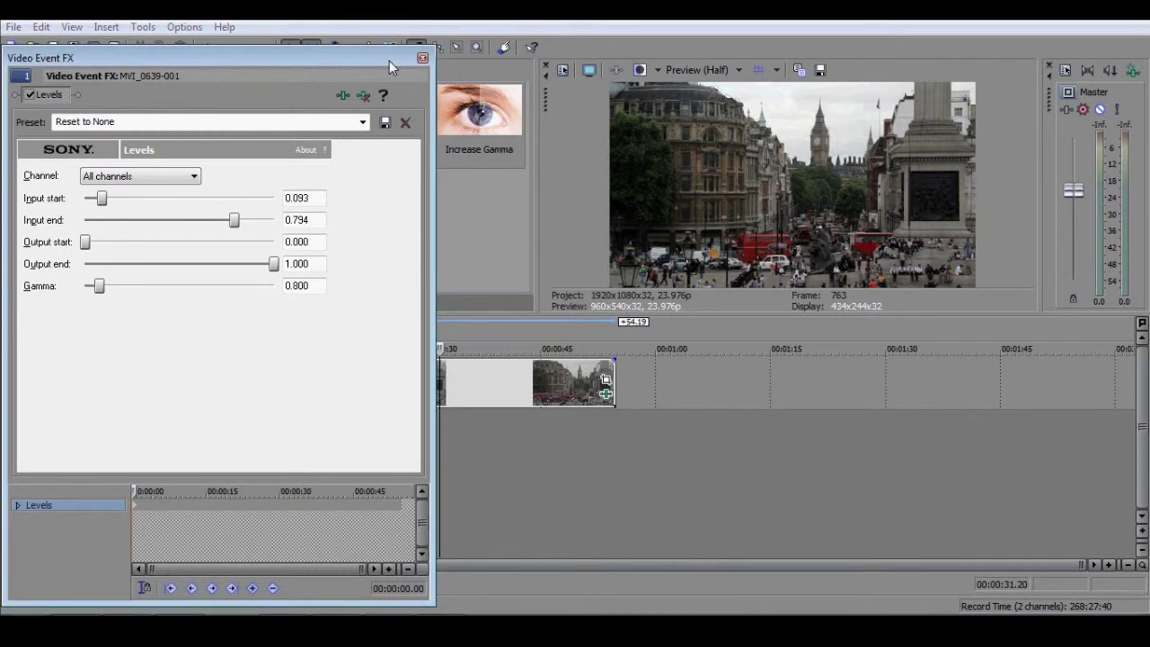
- Shift the Video Event FX window slightly and fine-tune Levels Gamma to 0.791
drag(389, 60, 405, 61)
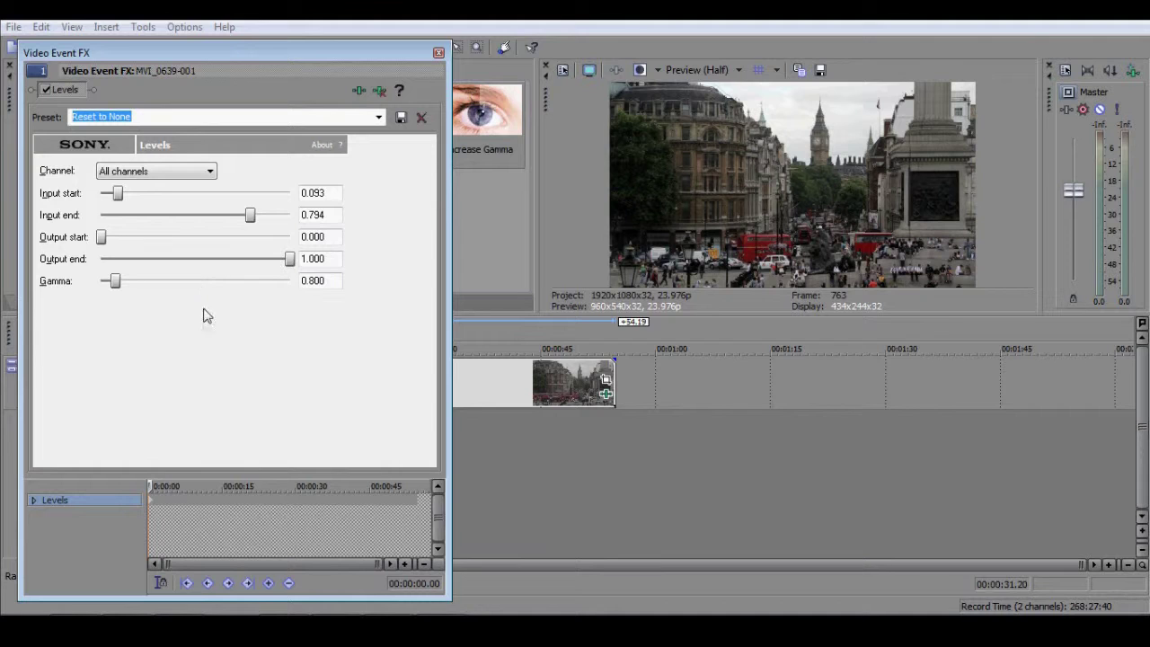
click(117, 283)
mouse_move(117, 282)
mouse_down()
mouse_move(133, 282)
mouse_move(115, 282)
mouse_up()
click(324, 281)
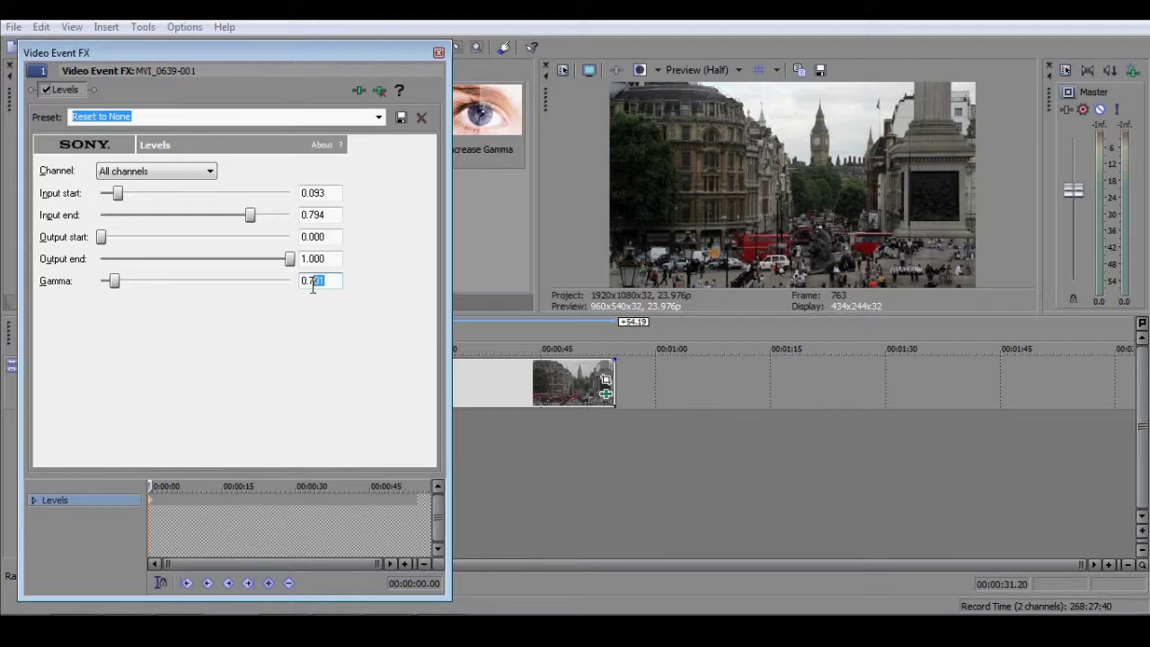